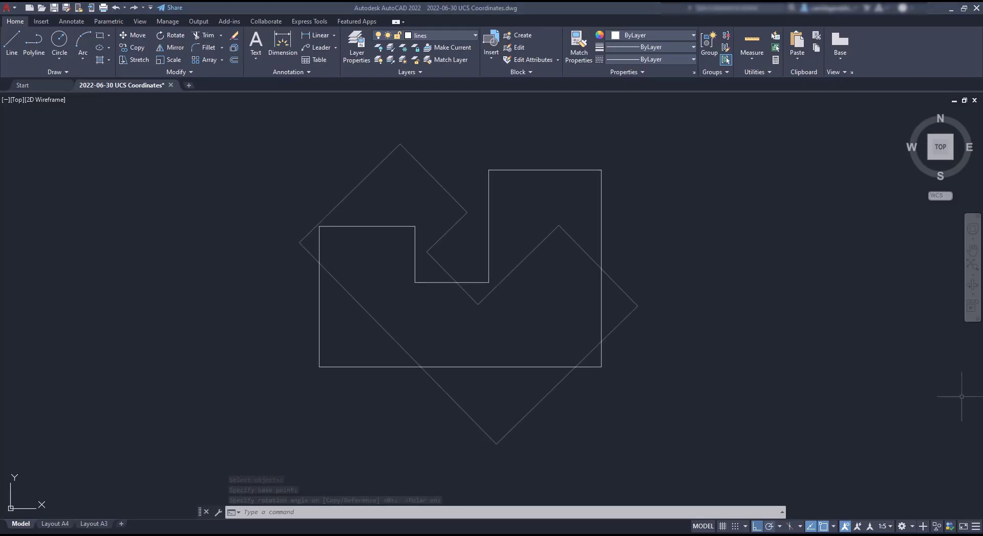
Rotate the L-shaped outline 45° clockwise and switch on polar tracking.
key("F10")
left_click(961, 397)
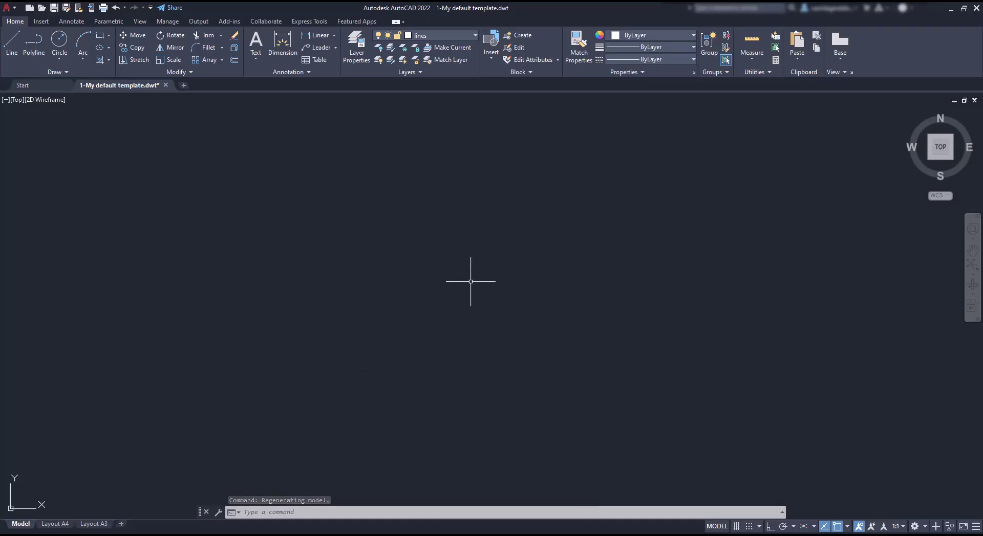
Turn on Snap and Grid, then zoom in toward the UCS origin.
left_click(748, 527)
left_click(736, 526)
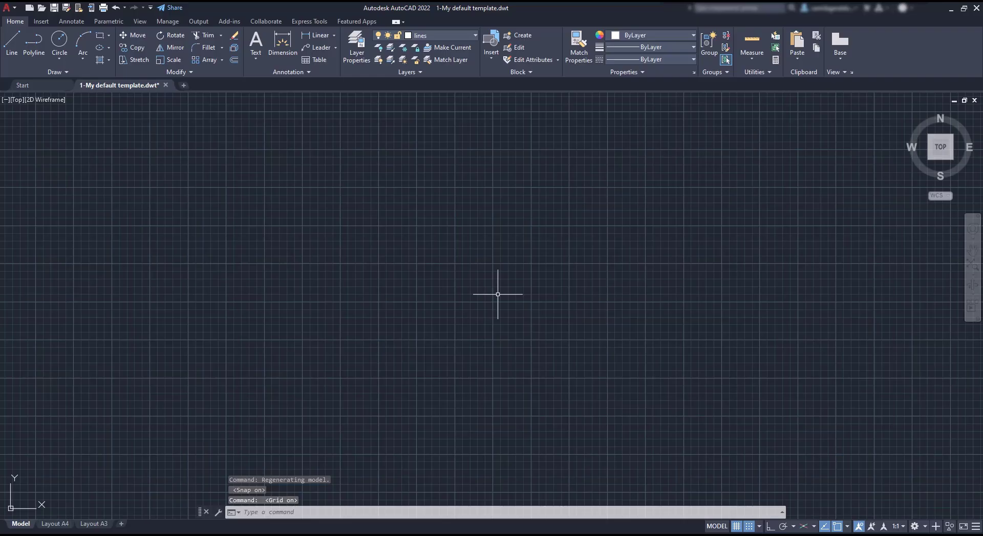
scroll(501, 252, "up", 3)
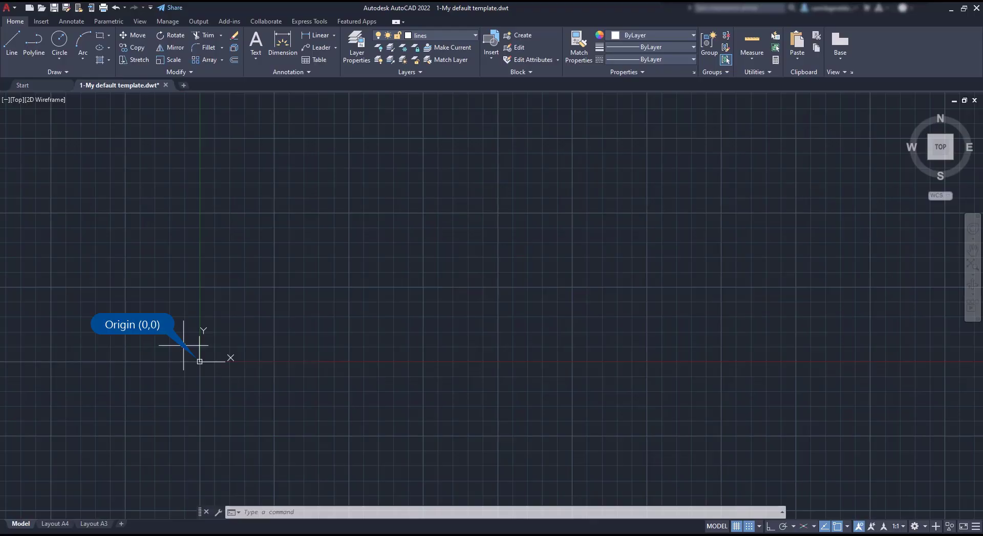
scroll(180, 365, "down", 2)
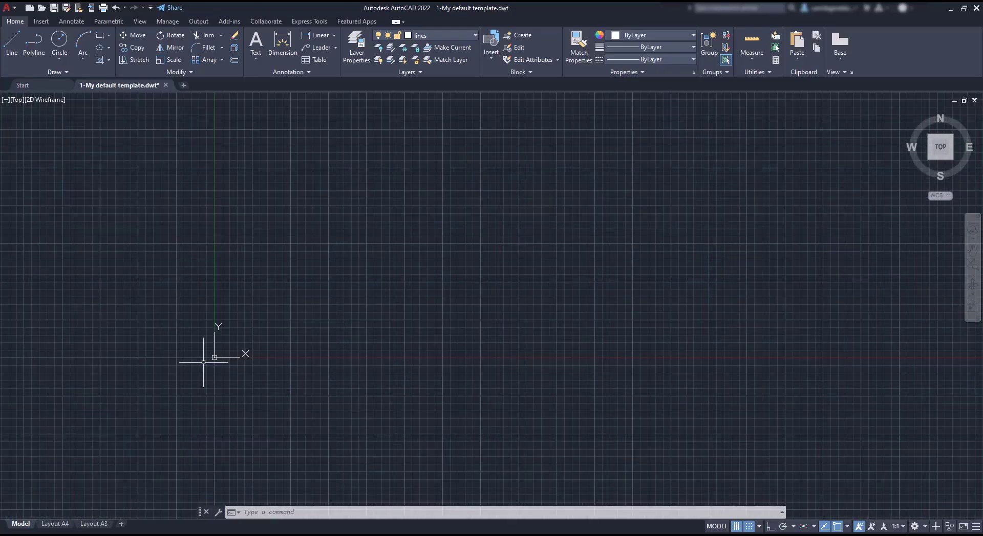
scroll(204, 359, "up", 3)
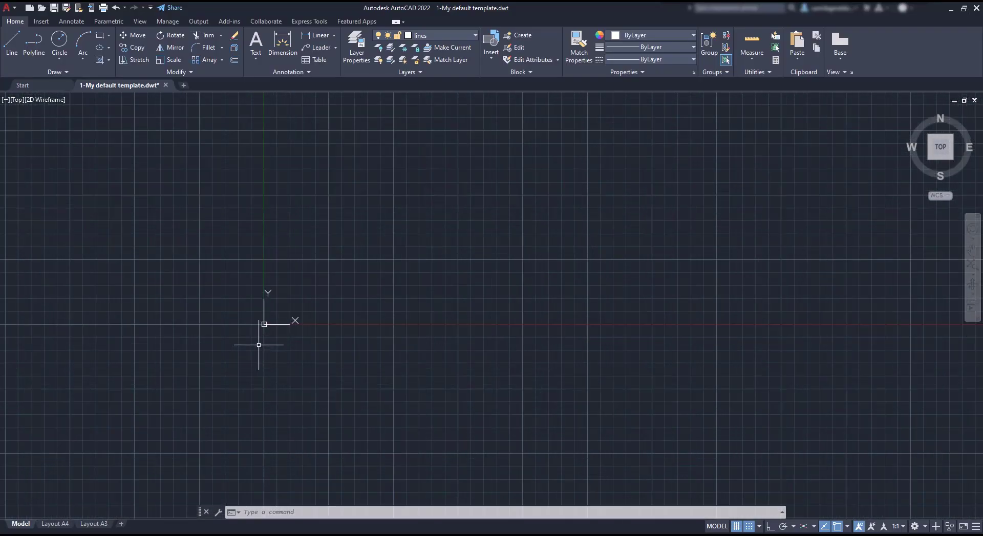
scroll(258, 345, "up", 4)
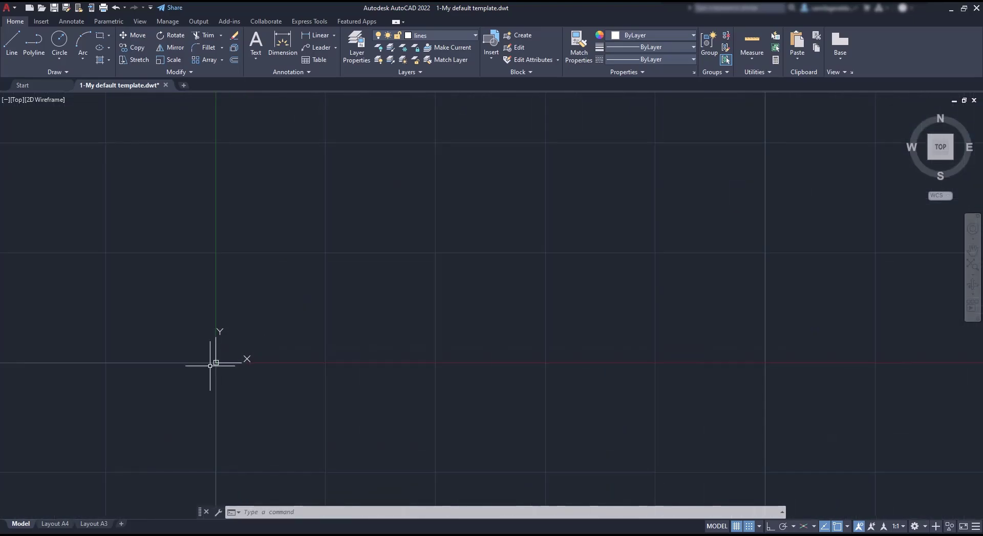
scroll(209, 367, "up", 2)
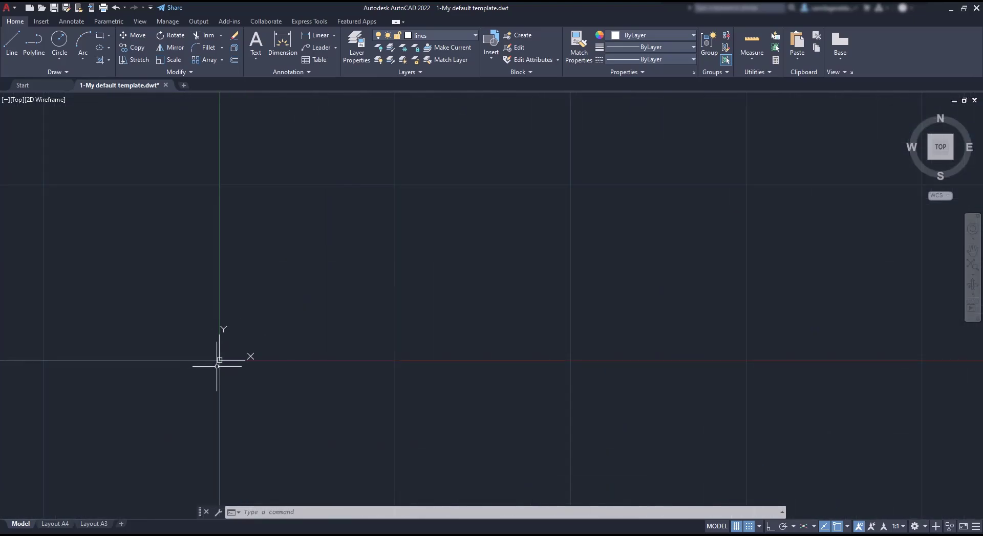
Start the LINE command (L) for the stepped outline near the origin.
type("l")
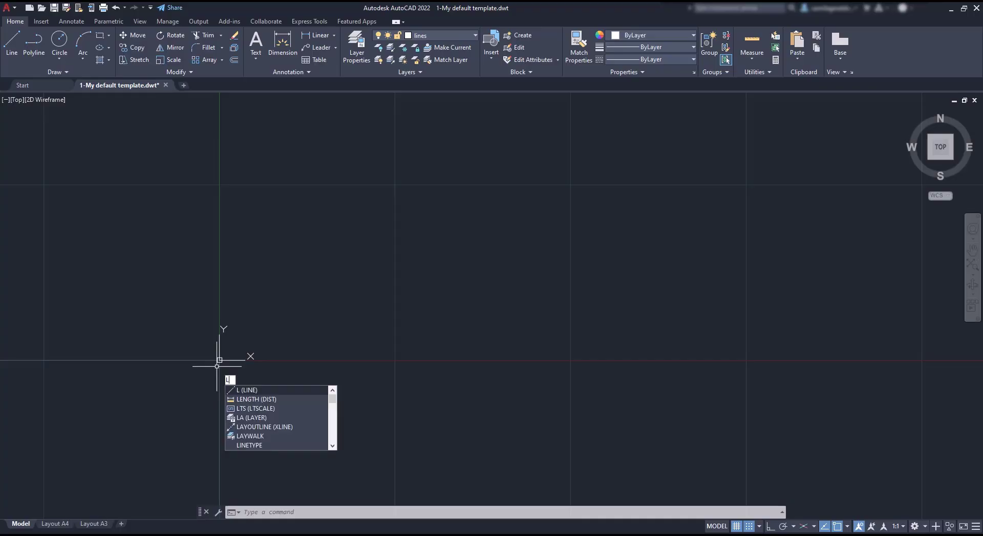
key("Return")
scroll(384, 364, "down", 4)
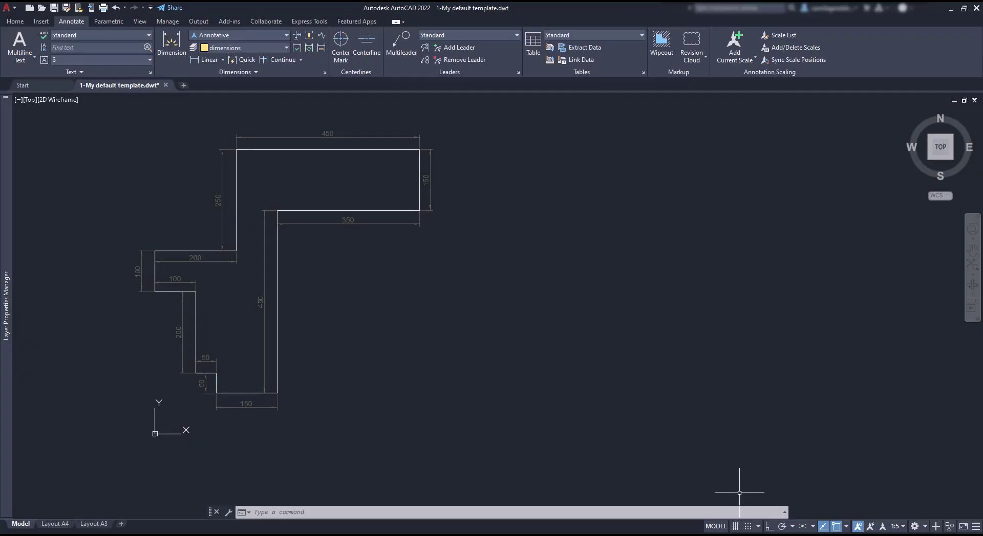
With Ortho on, start a new line to the right of the first outline.
left_click(768, 527)
type("l")
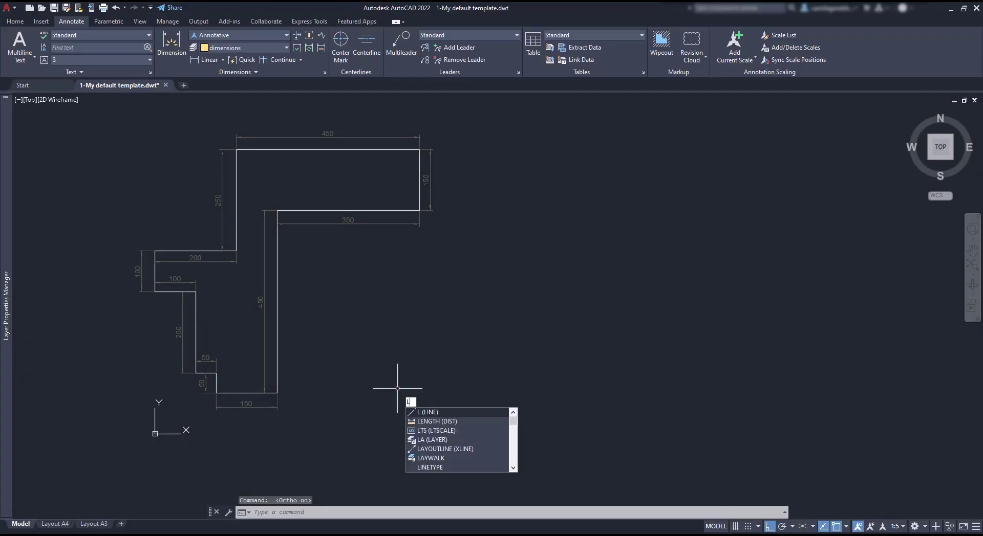
key("Return")
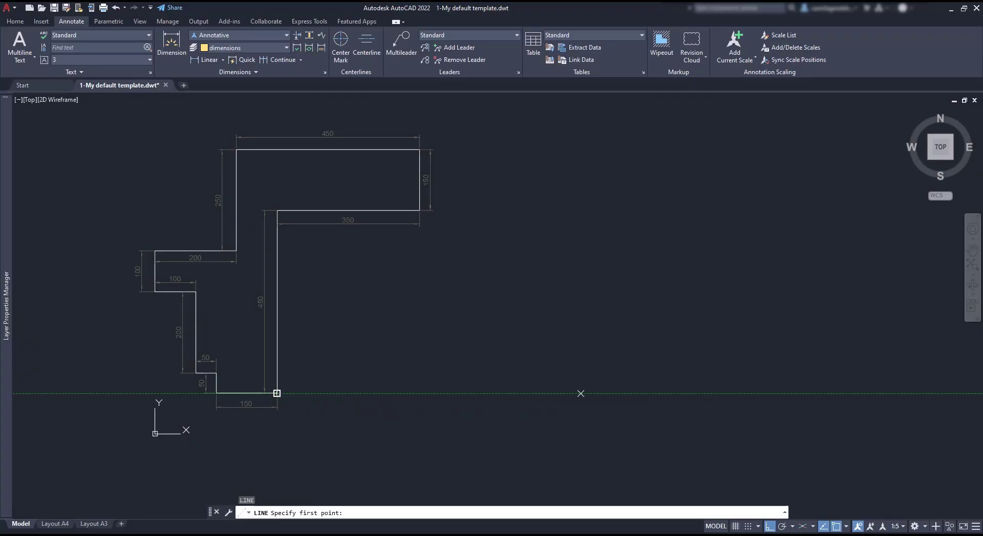
left_click(580, 394)
Enter segment lengths 150, 450, 350, 150, 450, 250, 200, 100, 100, 200.
type("150")
key("Return")
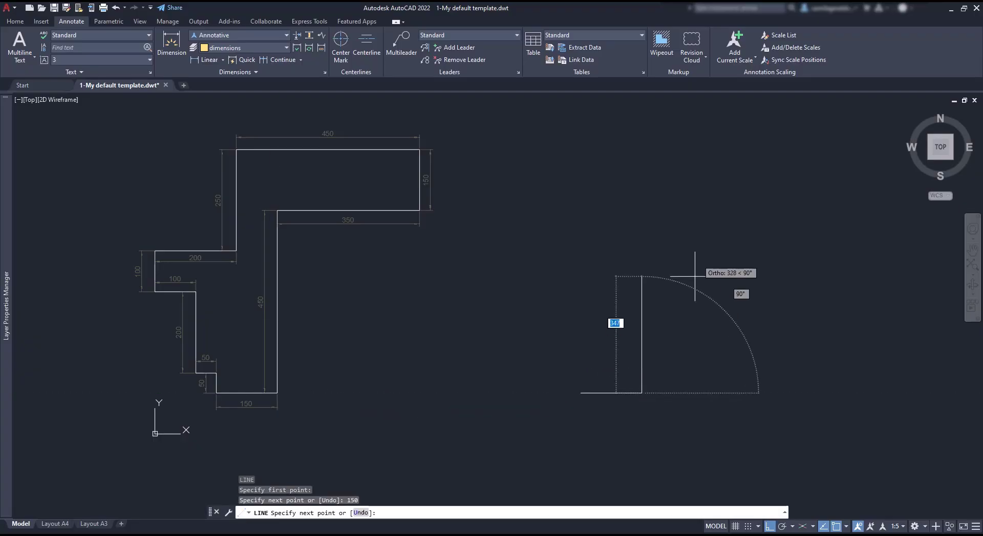
type("450")
key("Return")
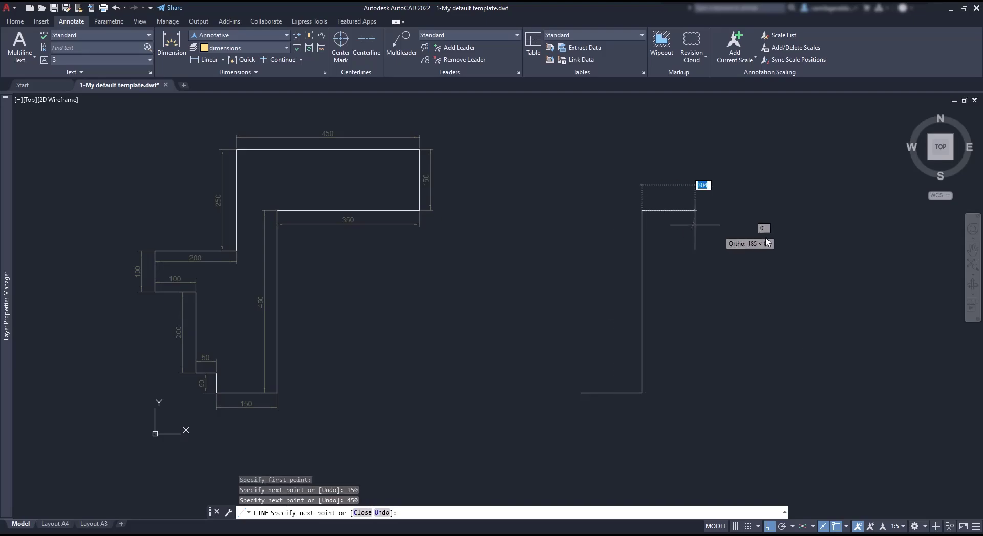
type("350")
key("Return")
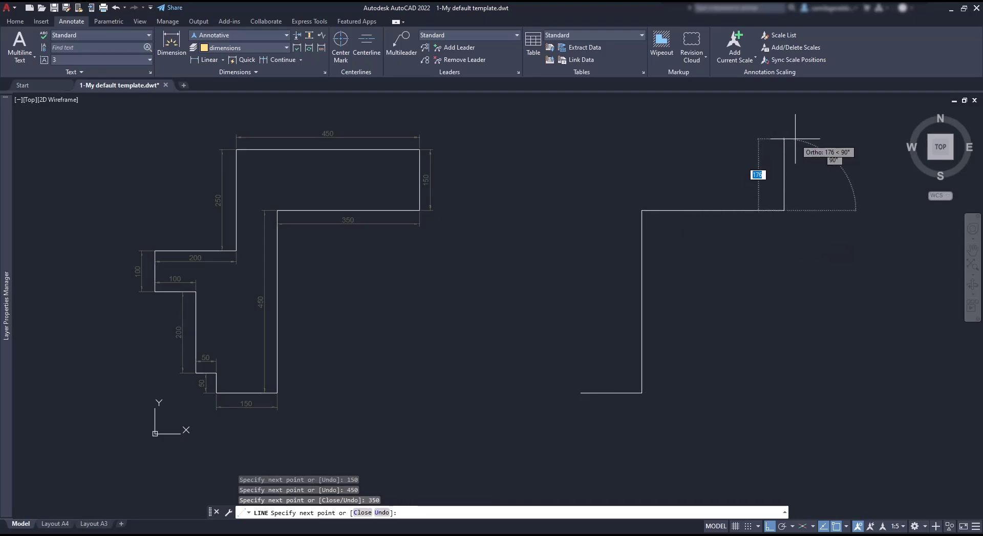
type("150 450 250 200 100 100 ")
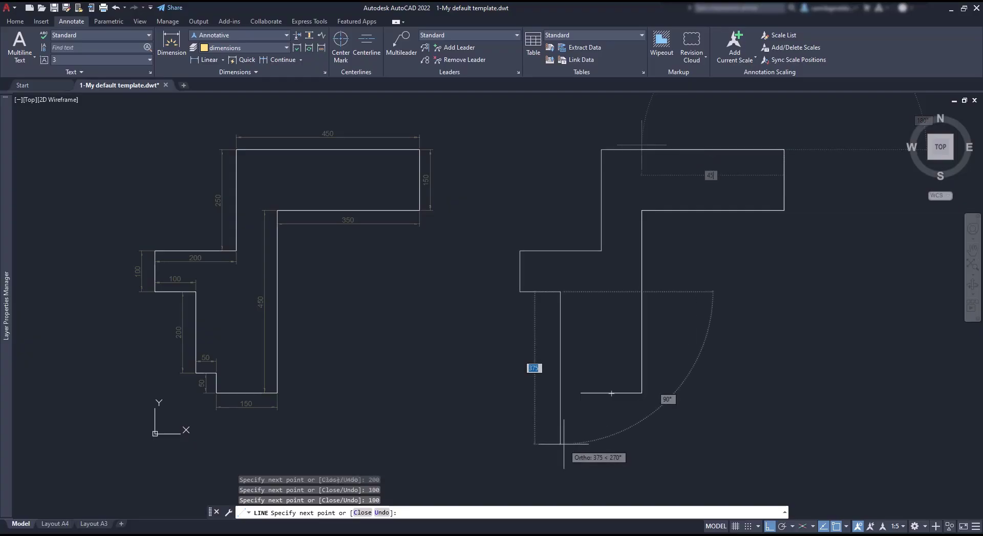
type("200")
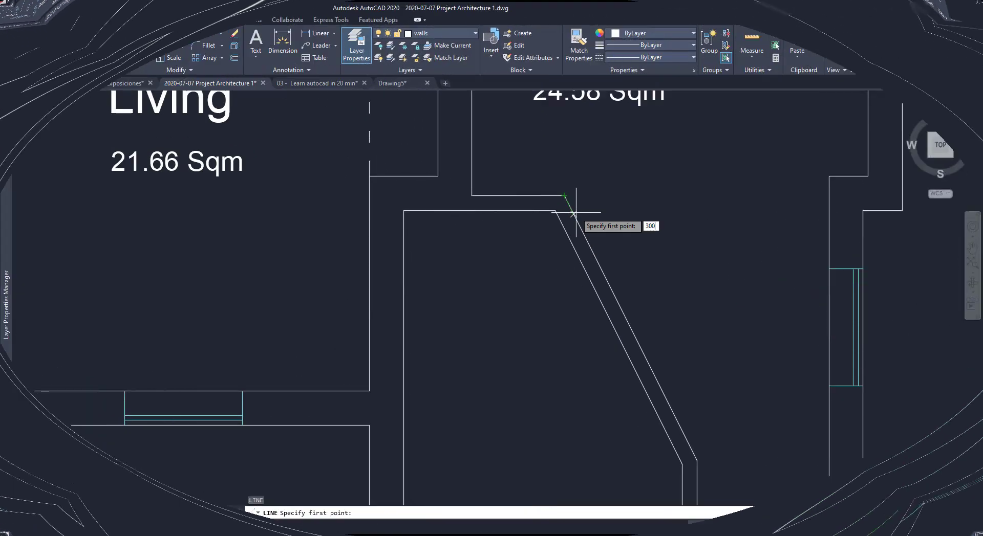
type("300")
key("Return")
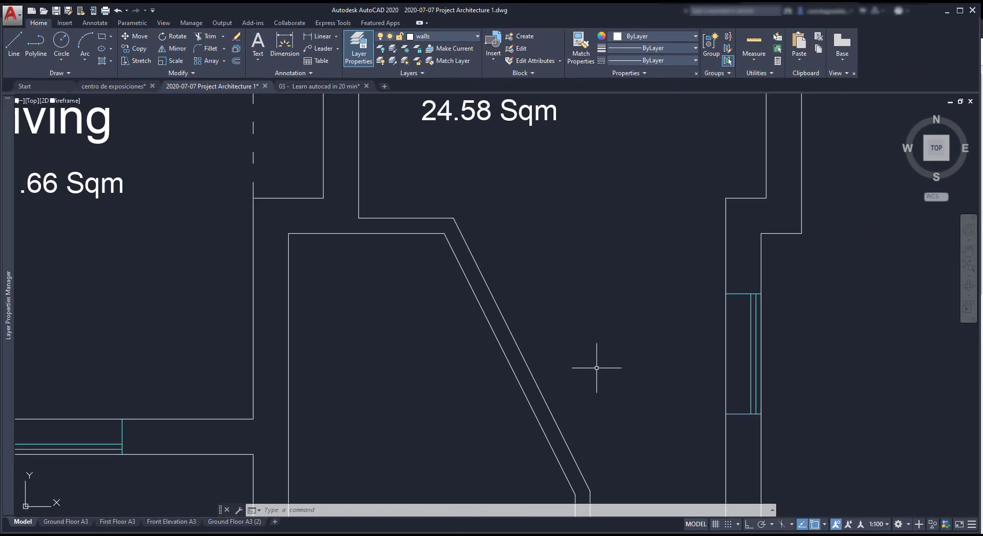
Move the UCS origin to the wall's upper corner and point X along the diagonal wall.
left_click(26, 504)
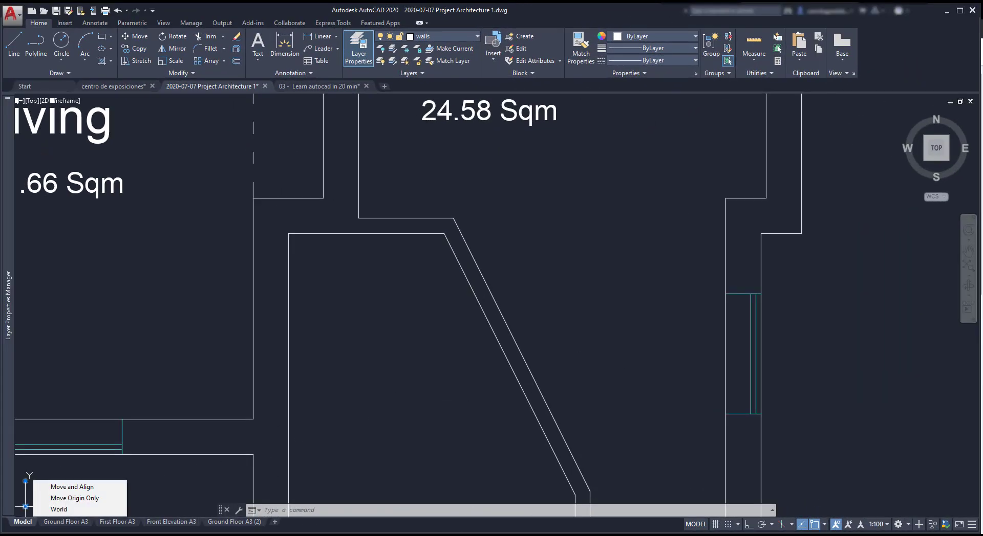
left_click(26, 508)
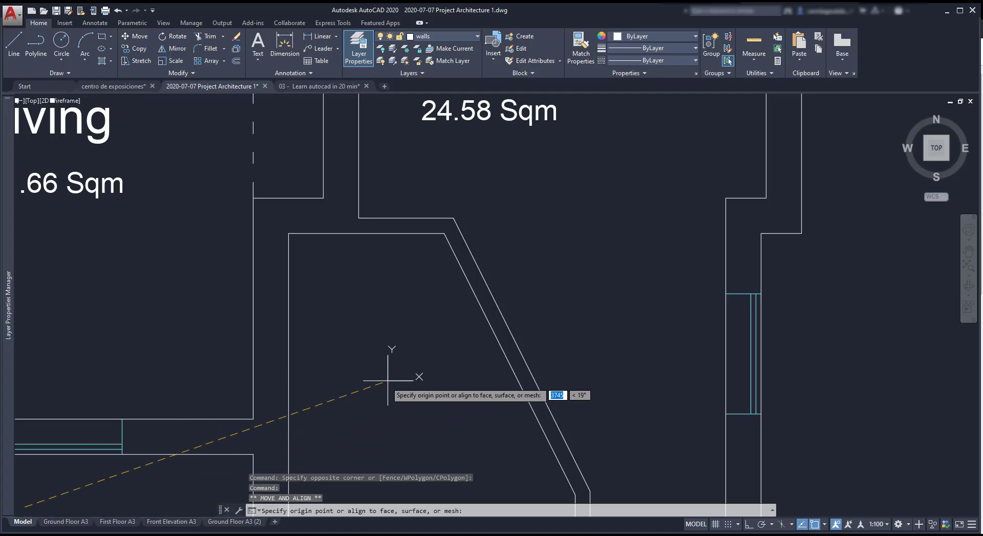
left_click(453, 218)
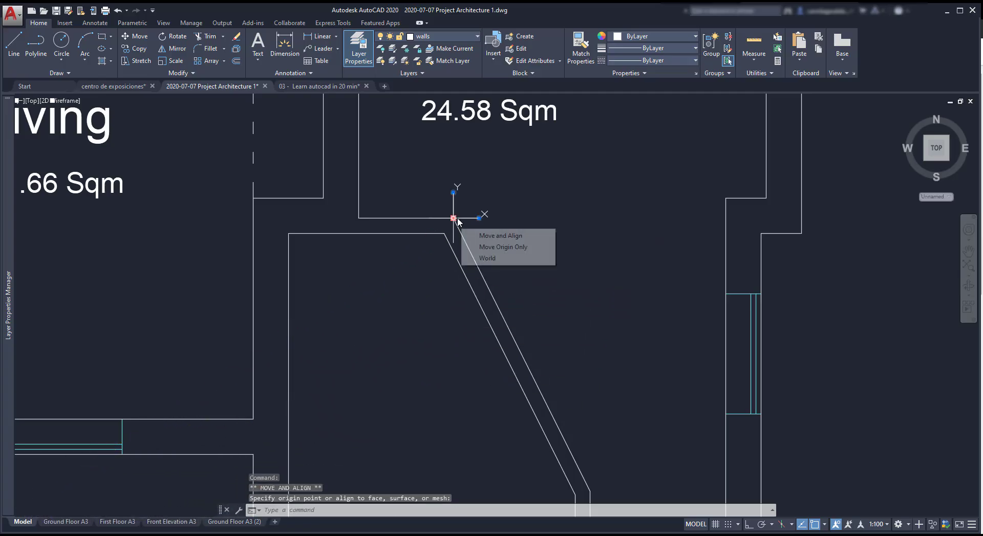
left_click(480, 220)
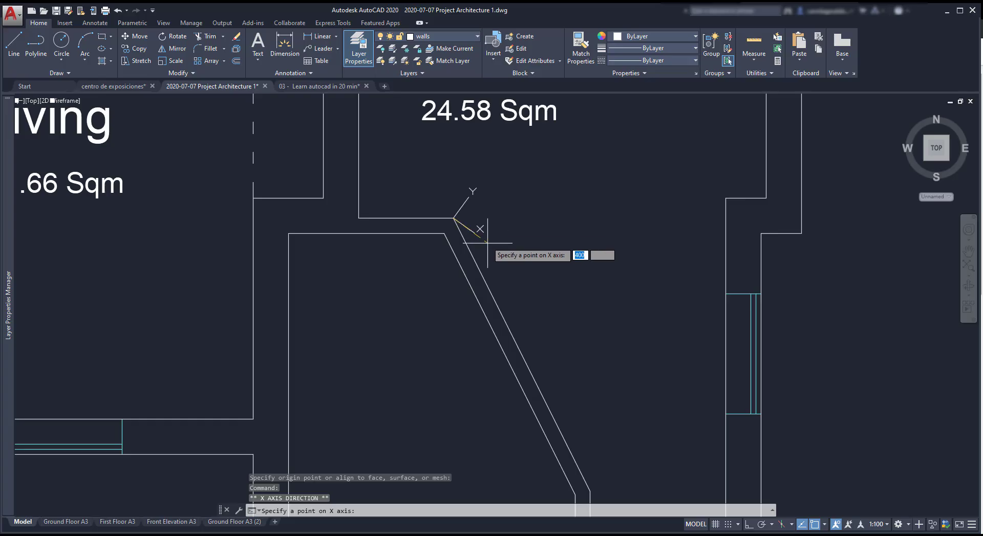
left_click(589, 491)
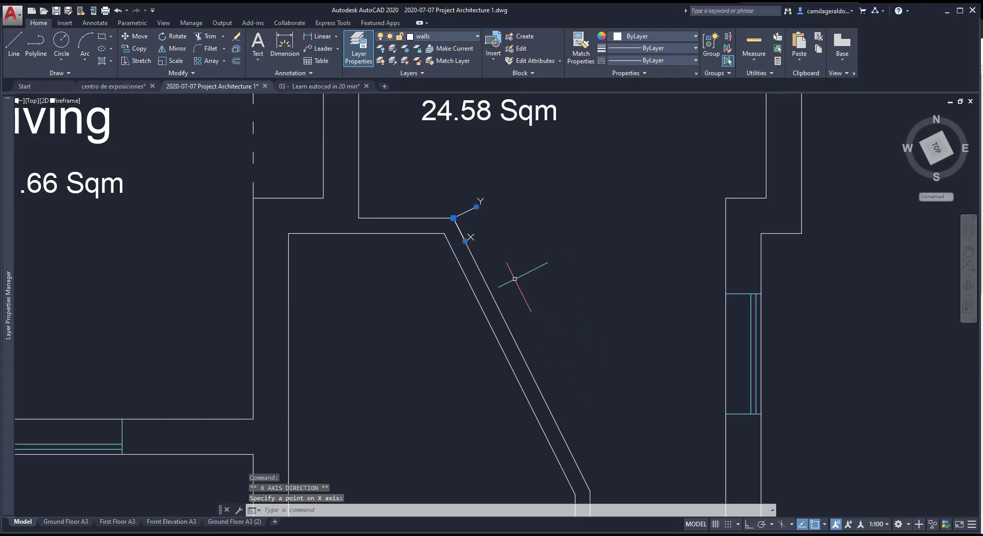
Sketch seven lines on the rotated axes, starting 300 along the wall, then delete them.
type("l")
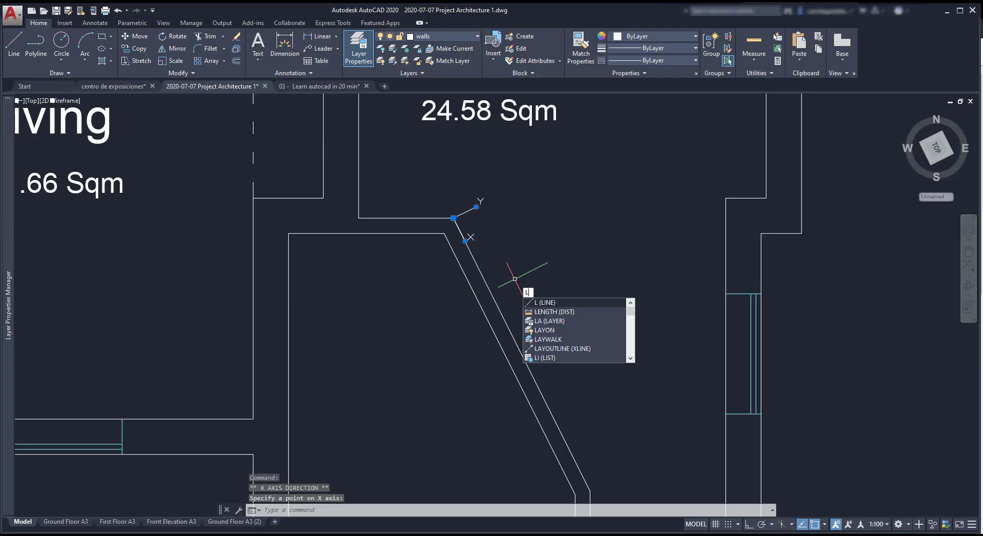
key("Return")
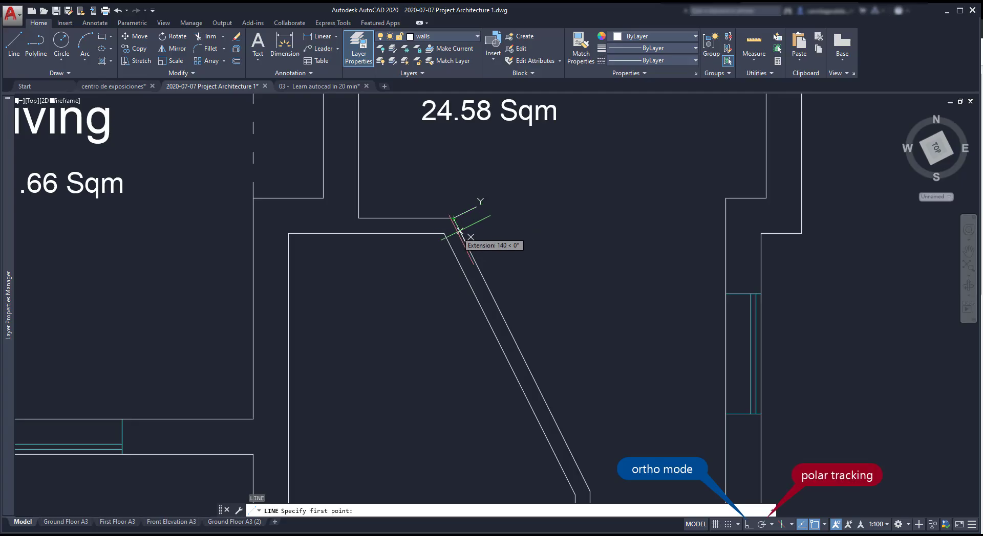
type("300")
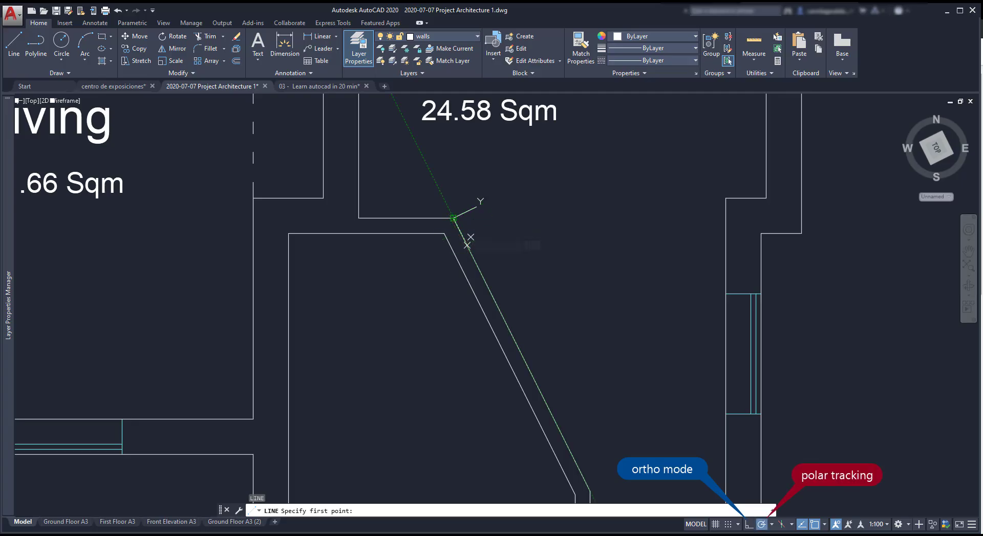
key("Return")
left_click(577, 275)
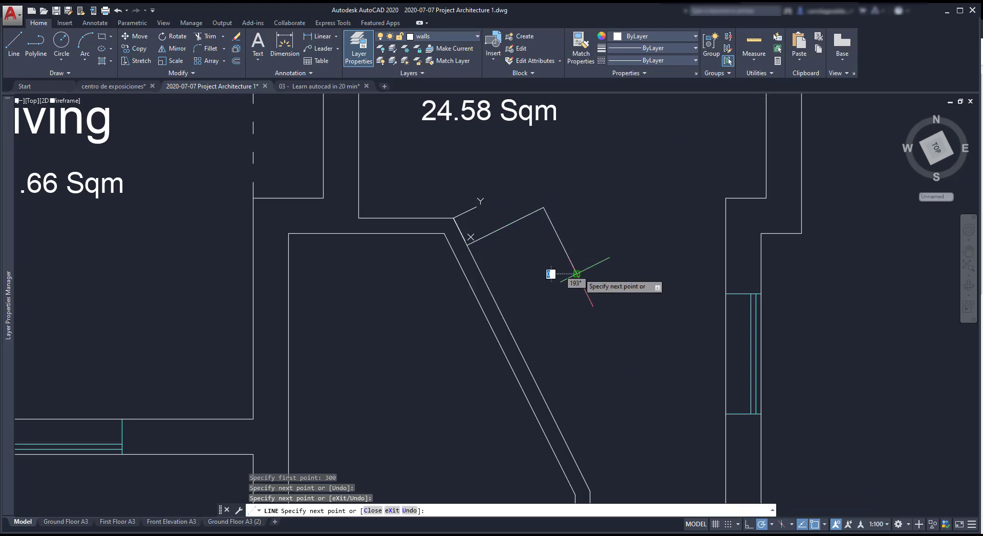
left_click(538, 293)
left_click(556, 329)
left_click(632, 291)
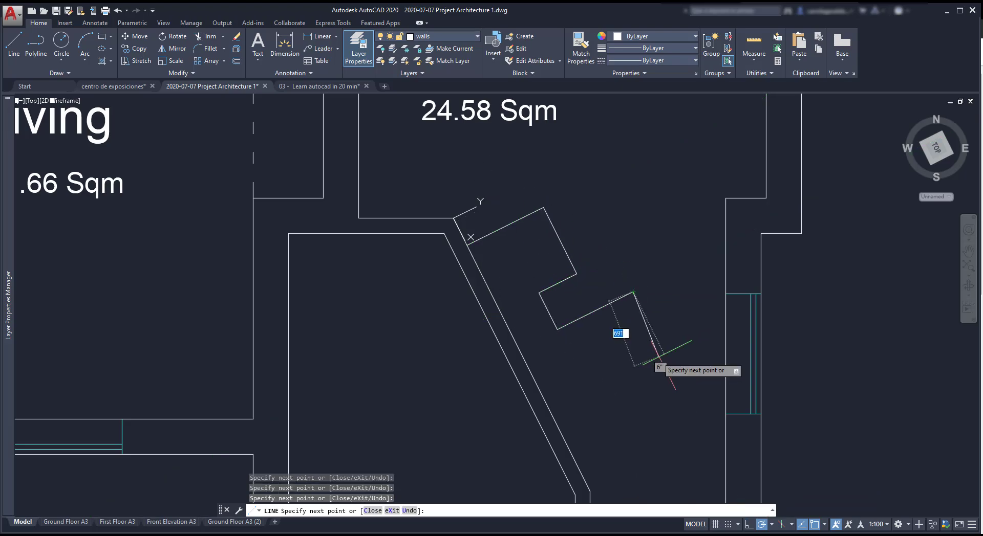
left_click(665, 356)
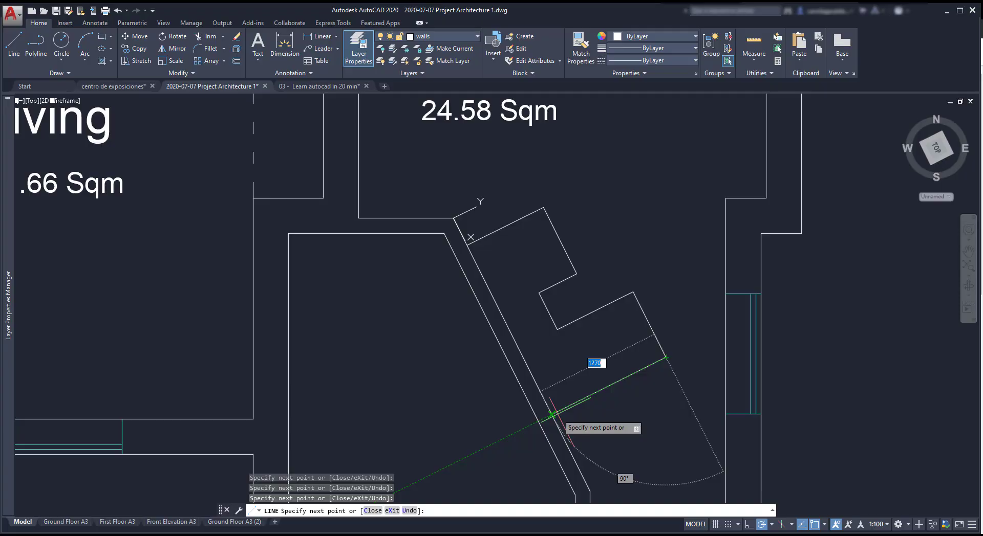
left_click(552, 414)
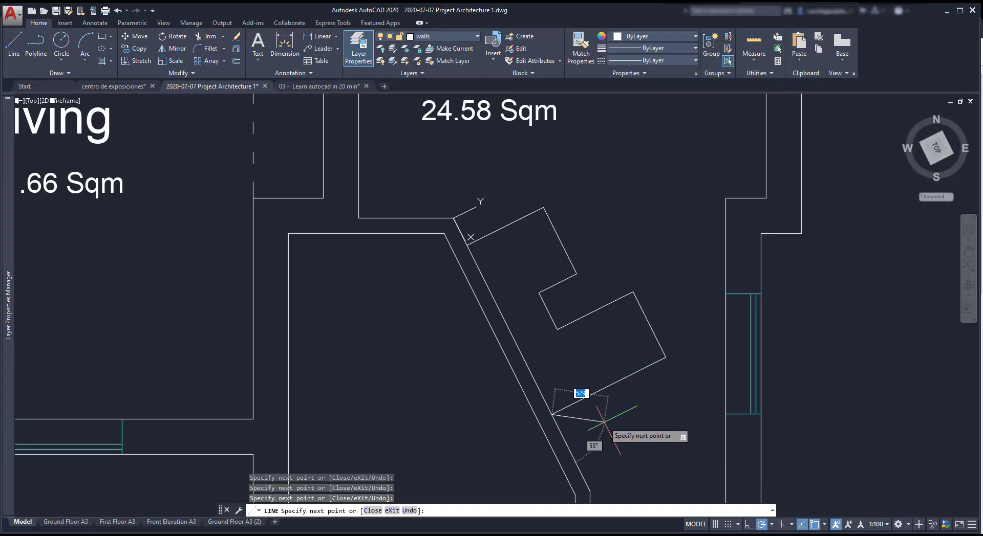
key("Escape")
key("Delete")
Insert the door block from the block gallery into the diagonal wall and turn on the grid.
left_click(495, 60)
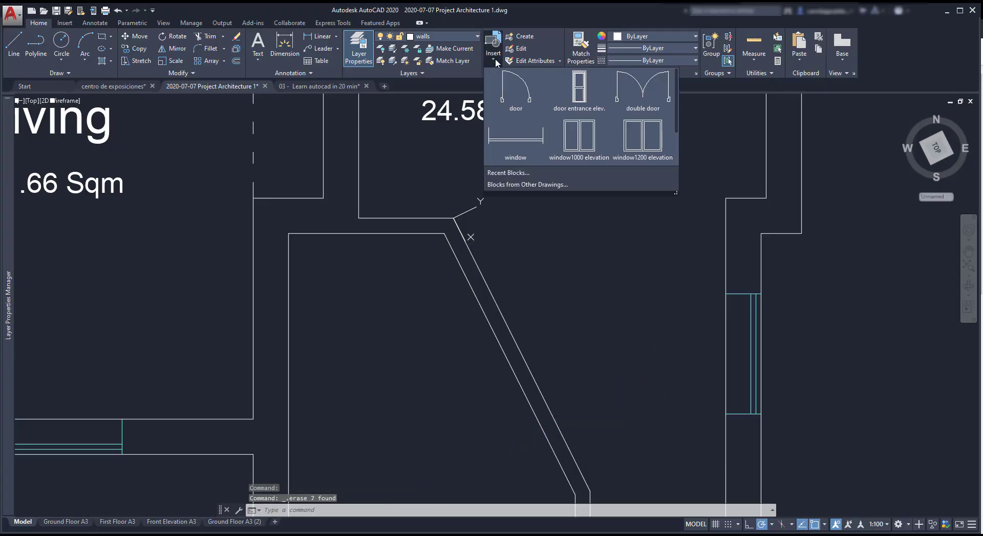
left_click(509, 88)
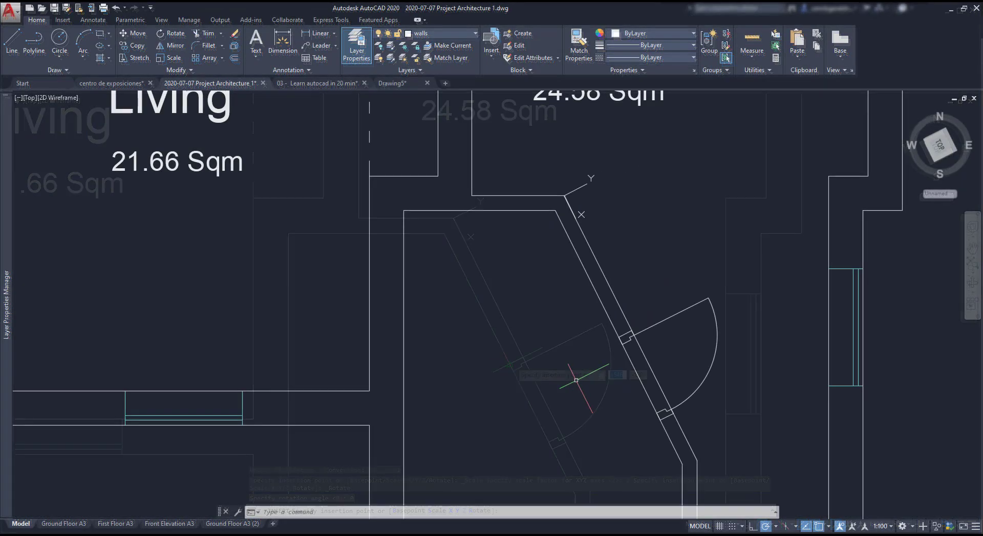
left_click(717, 528)
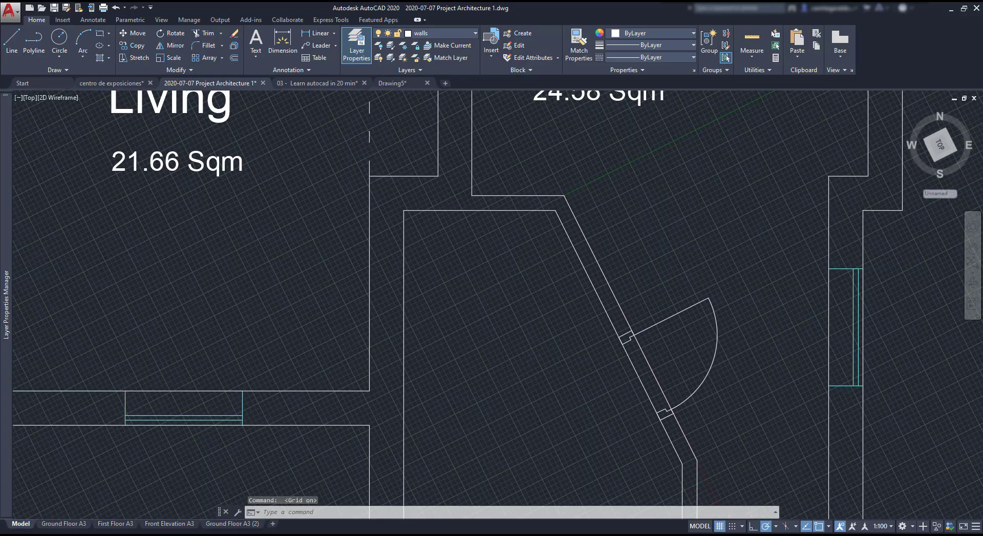
scroll(734, 433, "up", 2)
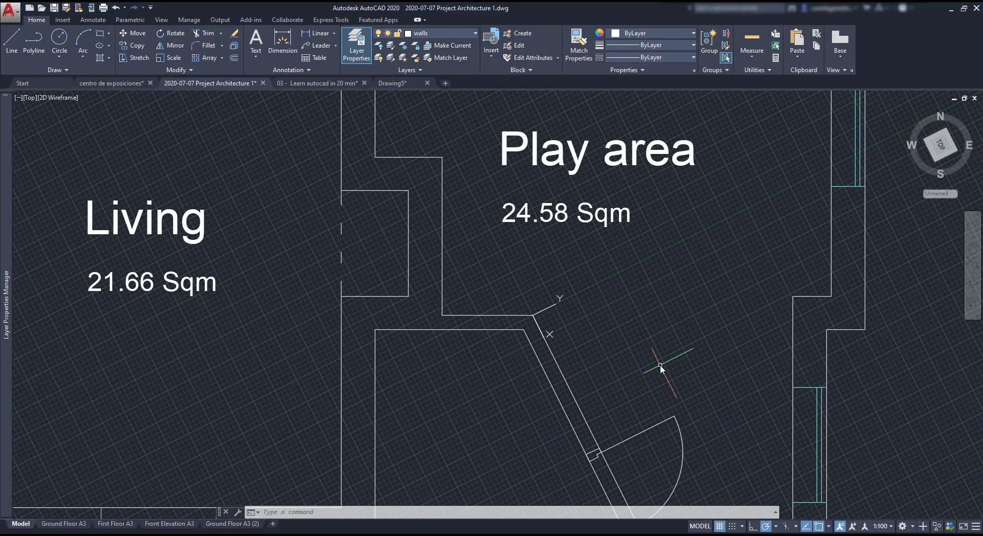
Choose World from the UCS icon's origin grip menu.
left_click(534, 313)
mouse_move(532, 315)
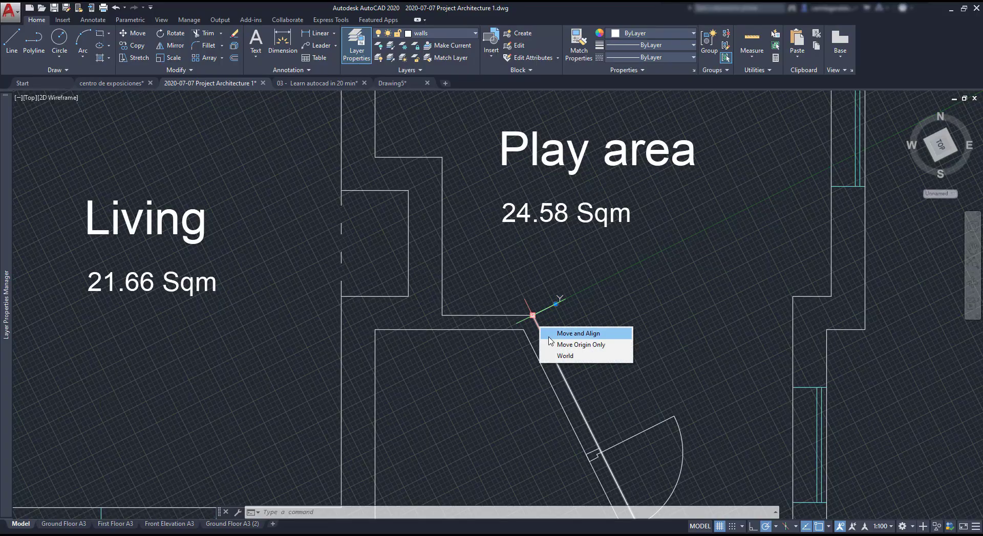
left_click(568, 356)
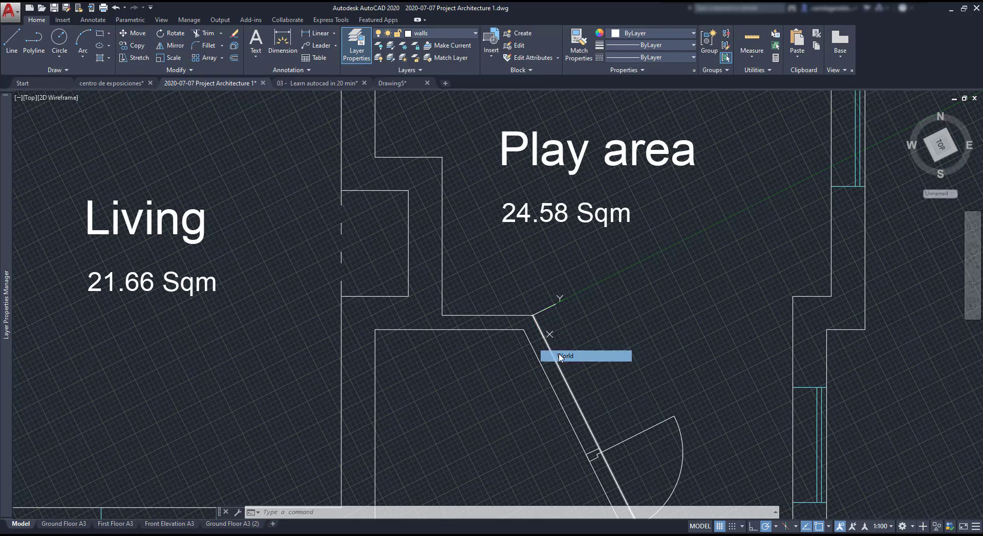